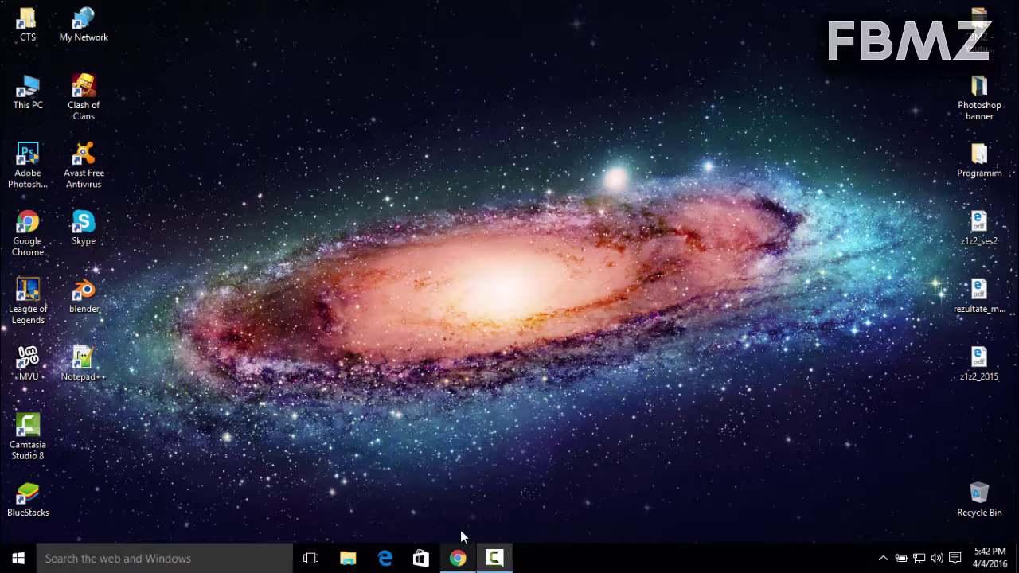
Step: Bring Chrome back, go to the Blender 2.77 download page, then minimize the browser
{"action": "left_click", "coordinate": [458, 557]}
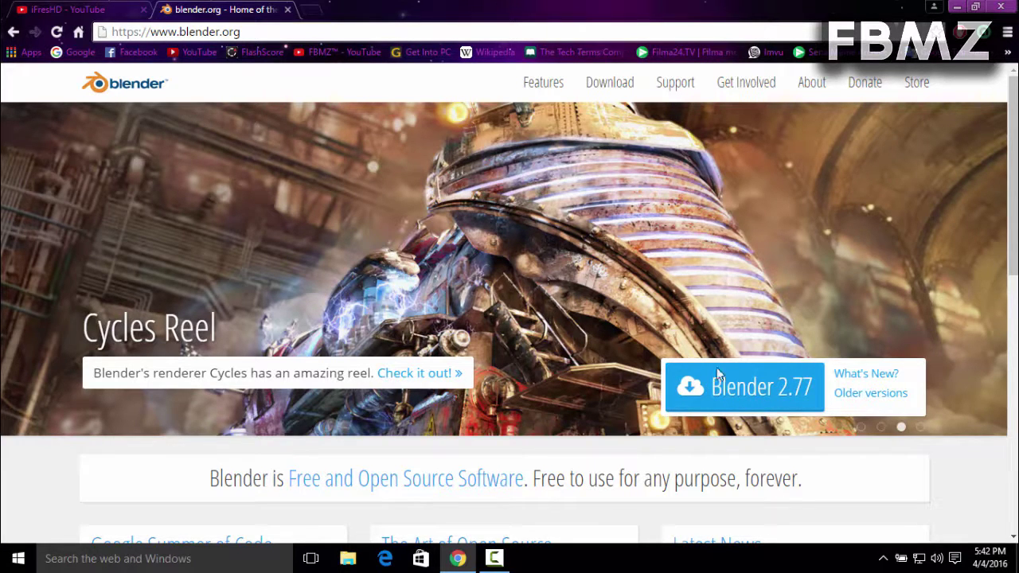
{"action": "left_click", "coordinate": [740, 387]}
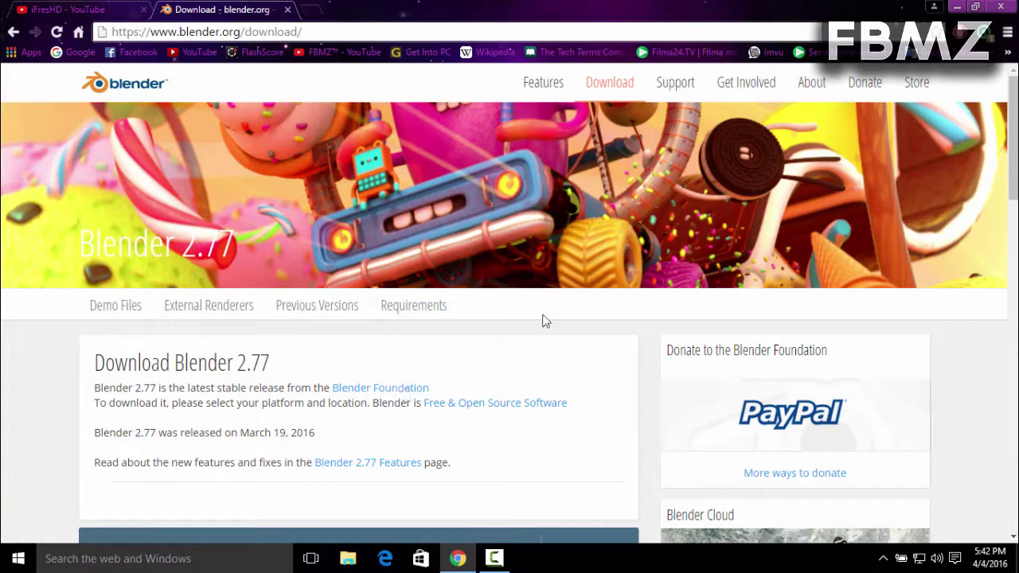
{"action": "left_click", "coordinate": [957, 6]}
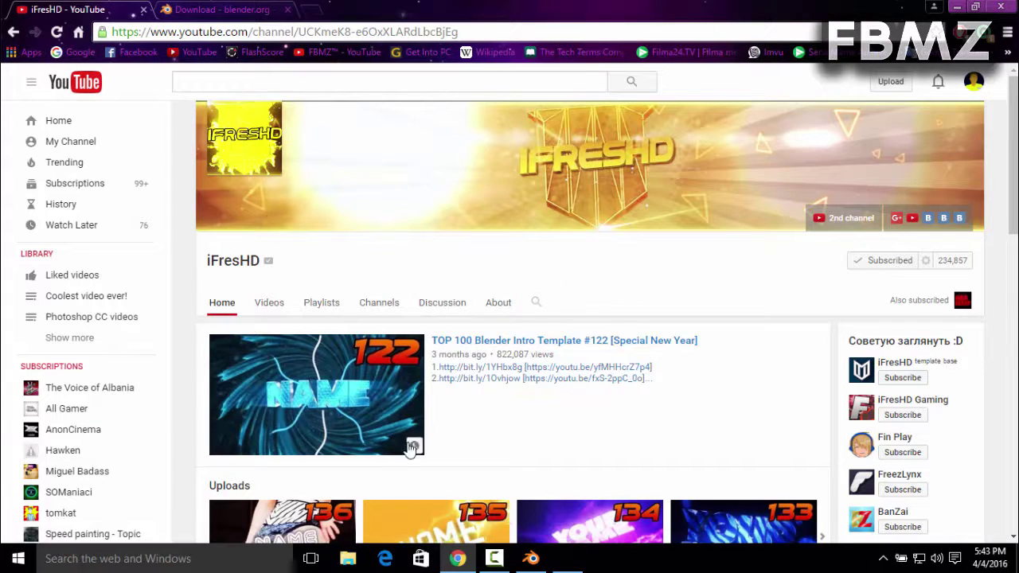
Step: Open and pause the TOP 100 Blender Intro Template #122 video, then expand its description links
{"action": "left_click", "coordinate": [480, 341]}
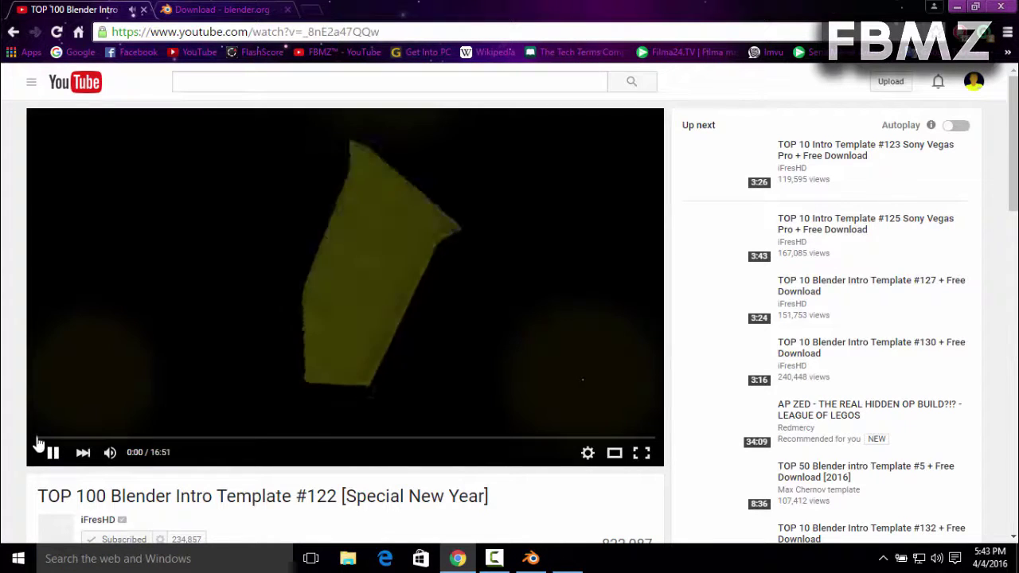
{"action": "left_click", "coordinate": [48, 451]}
{"action": "scroll", "coordinate": [4, 422], "scroll_direction": "down", "scroll_amount": 1}
{"action": "scroll", "coordinate": [3, 423], "scroll_direction": "down", "scroll_amount": 3}
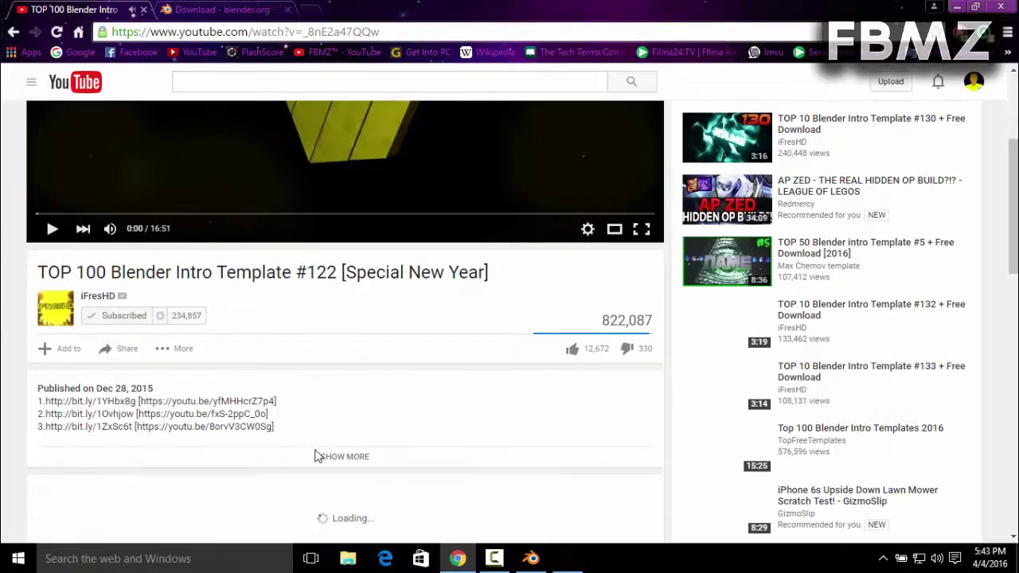
{"action": "left_click", "coordinate": [318, 455]}
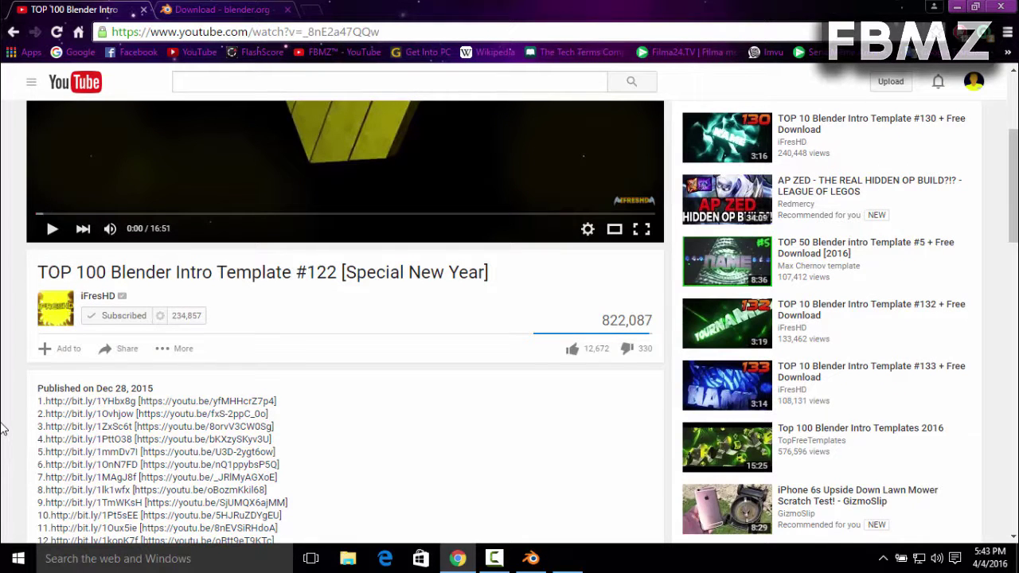
{"action": "scroll", "coordinate": [3, 429], "scroll_direction": "down", "scroll_amount": 2}
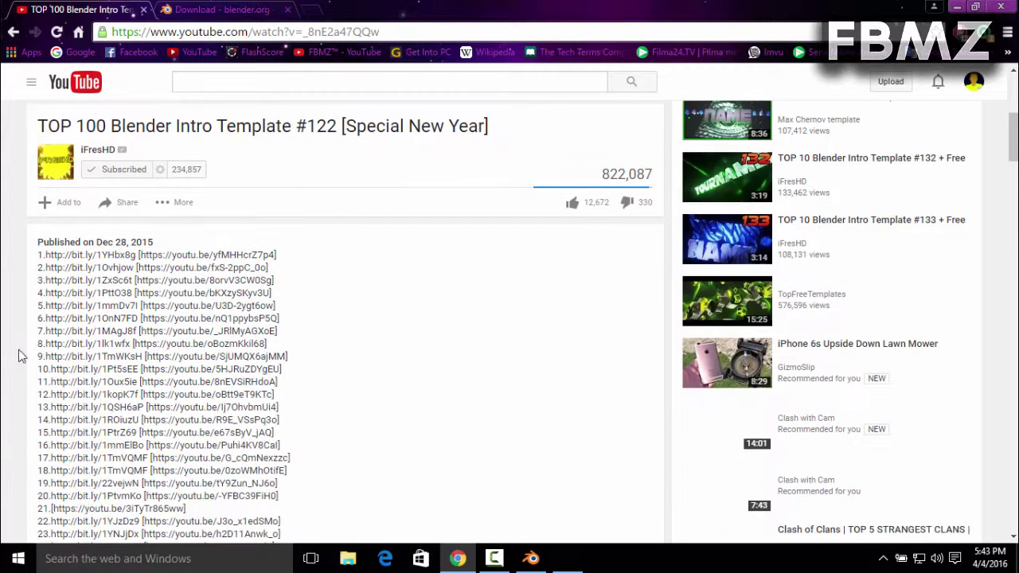
{"action": "scroll", "coordinate": [4, 301], "scroll_direction": "down", "scroll_amount": 1}
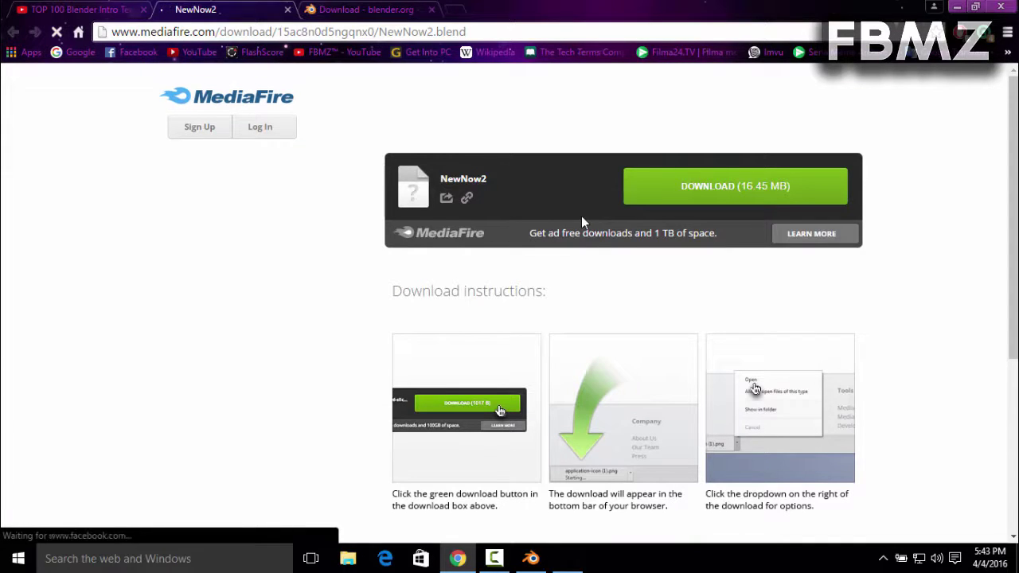
Step: Download the 16.45 MB NewNow2 file from MediaFire
{"action": "left_click", "coordinate": [737, 188]}
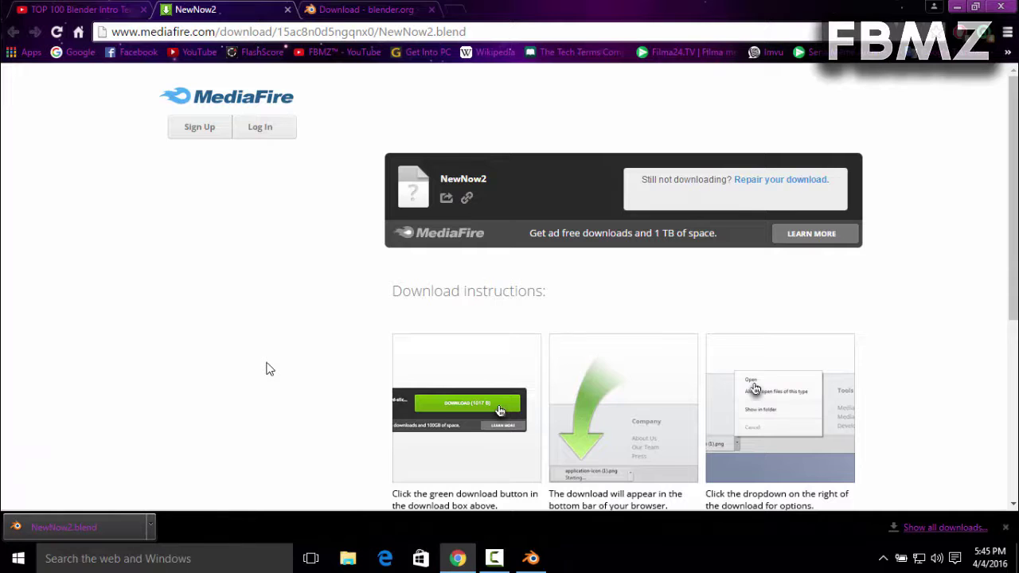
Step: Open NewNow2.blend in a maximized Blender window, zoom in, and select the 3D NAME text
{"action": "left_click", "coordinate": [71, 529]}
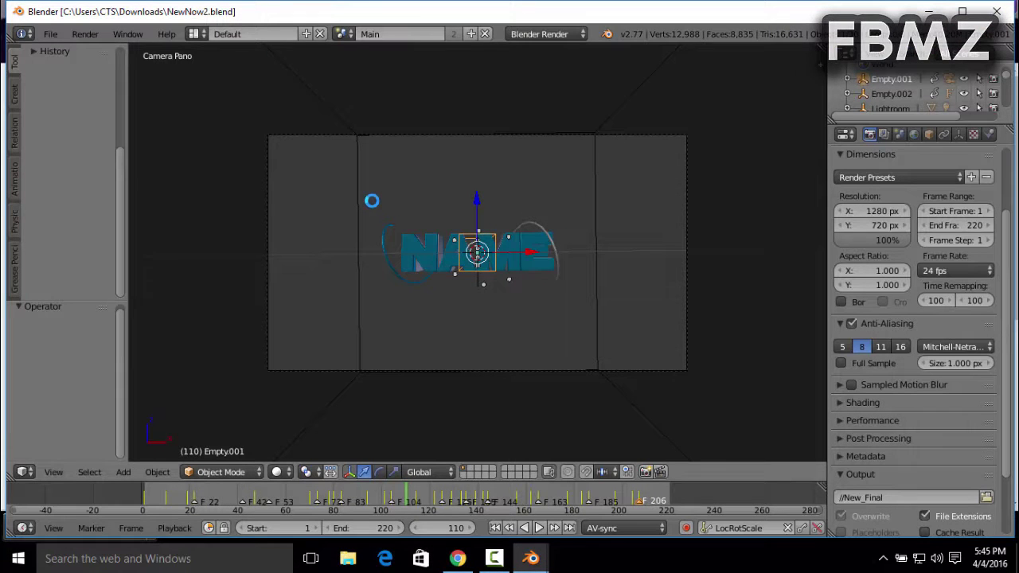
{"action": "left_click", "coordinate": [963, 11]}
{"action": "scroll", "coordinate": [377, 280], "scroll_direction": "up", "scroll_amount": 1}
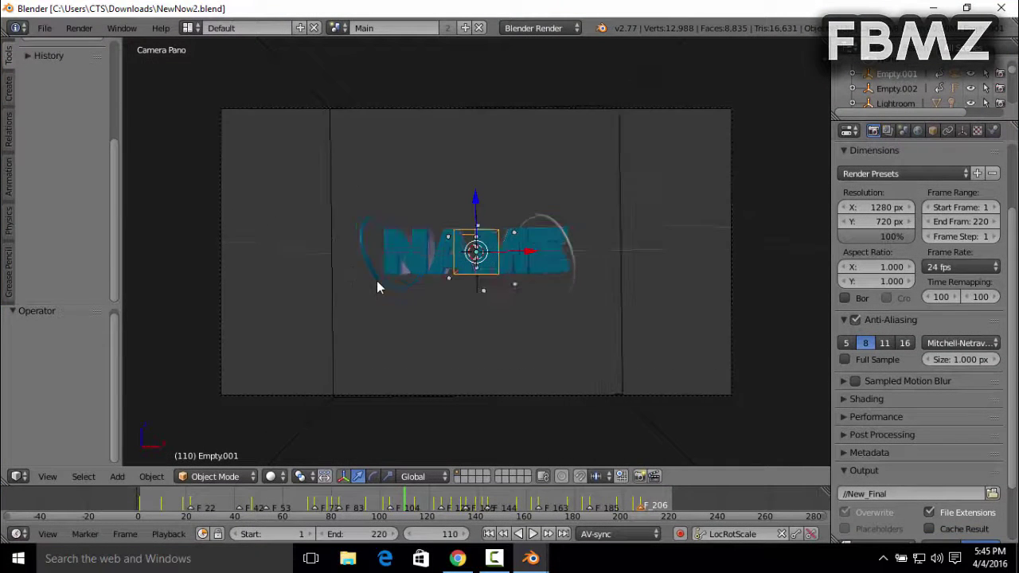
{"action": "scroll", "coordinate": [378, 285], "scroll_direction": "up", "scroll_amount": 3}
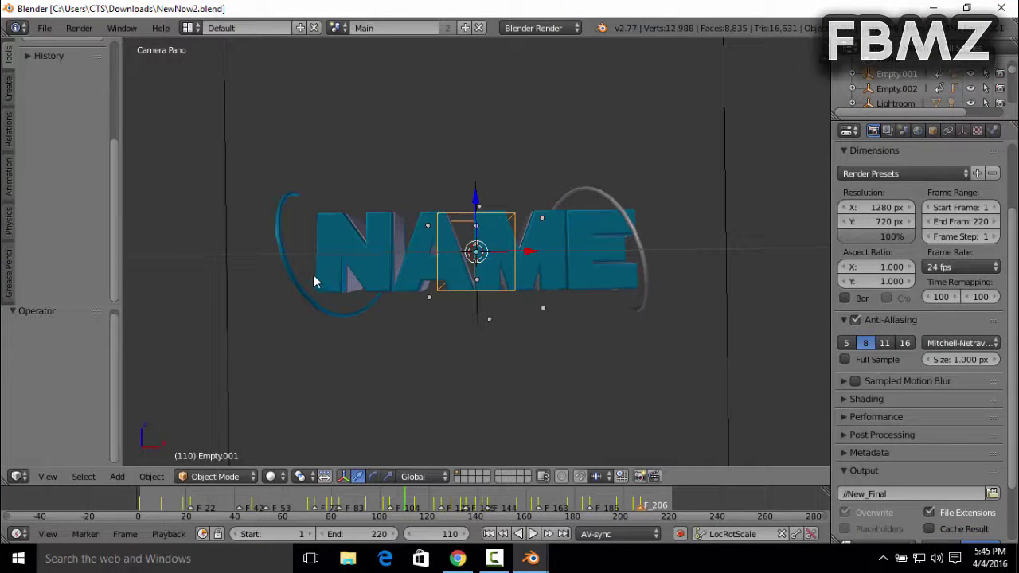
{"action": "scroll", "coordinate": [313, 281], "scroll_direction": "up", "scroll_amount": 1}
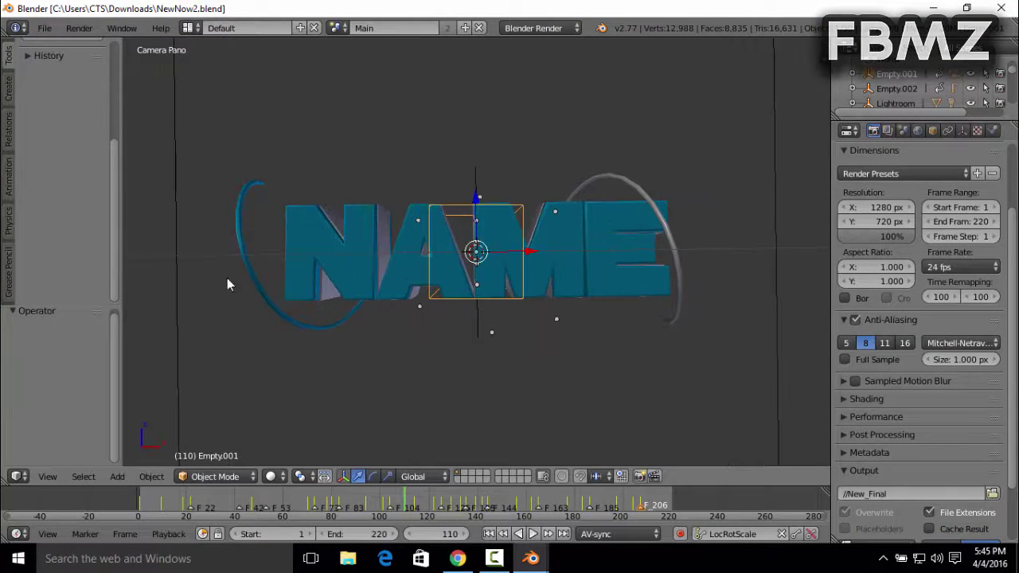
{"action": "right_click", "coordinate": [319, 237]}
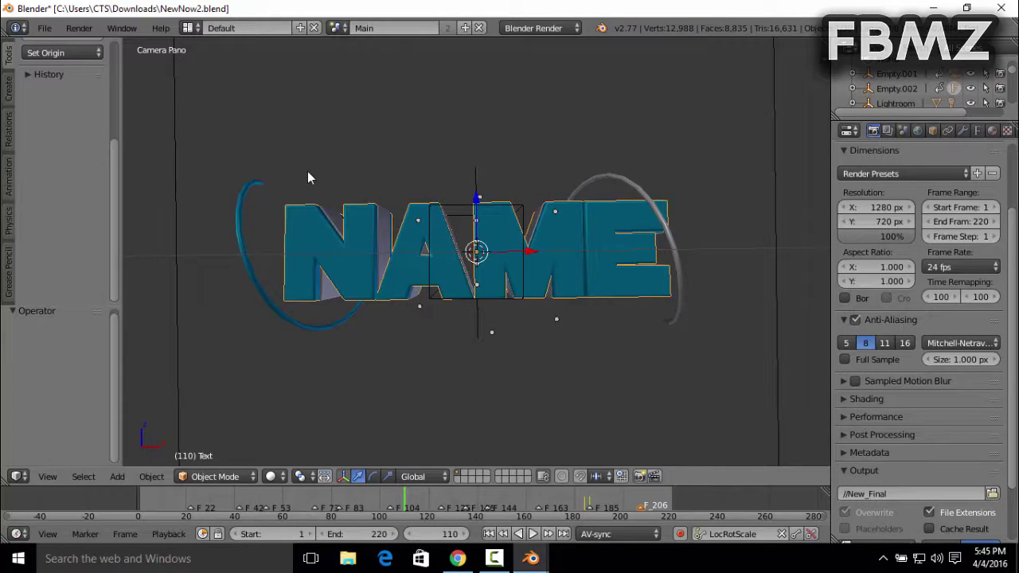
Step: Replace the front 3D text's NAME lettering with FBMZ
{"action": "key", "text": "Tab"}
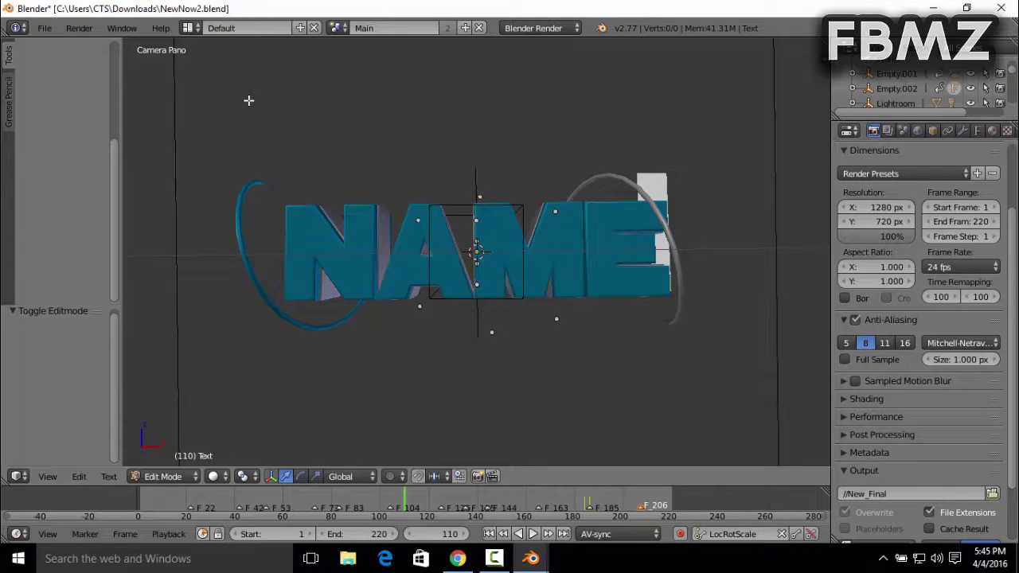
{"action": "key", "text": "BackSpace"}
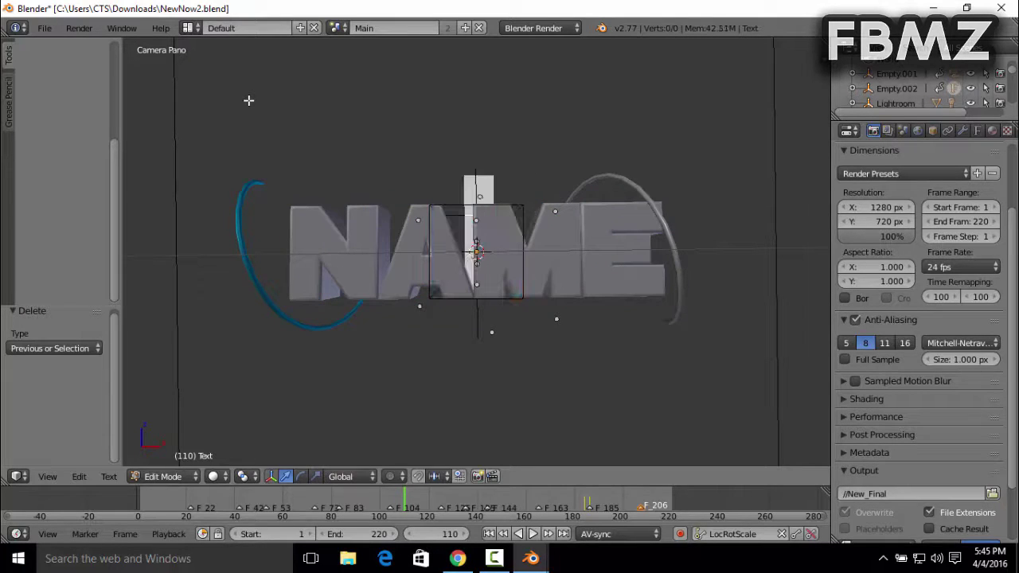
{"action": "type", "text": "FBMZ"}
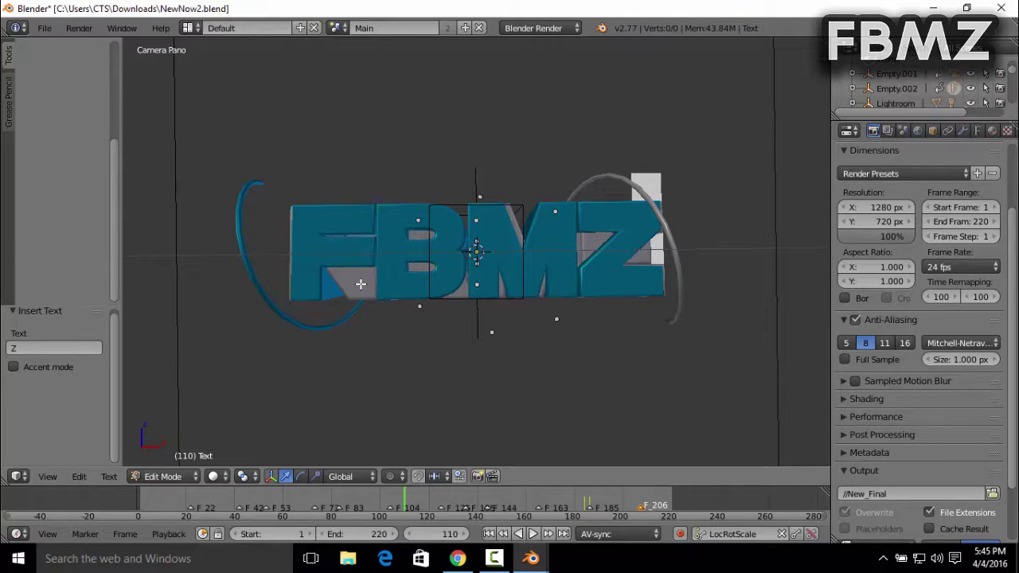
{"action": "key", "text": "Tab"}
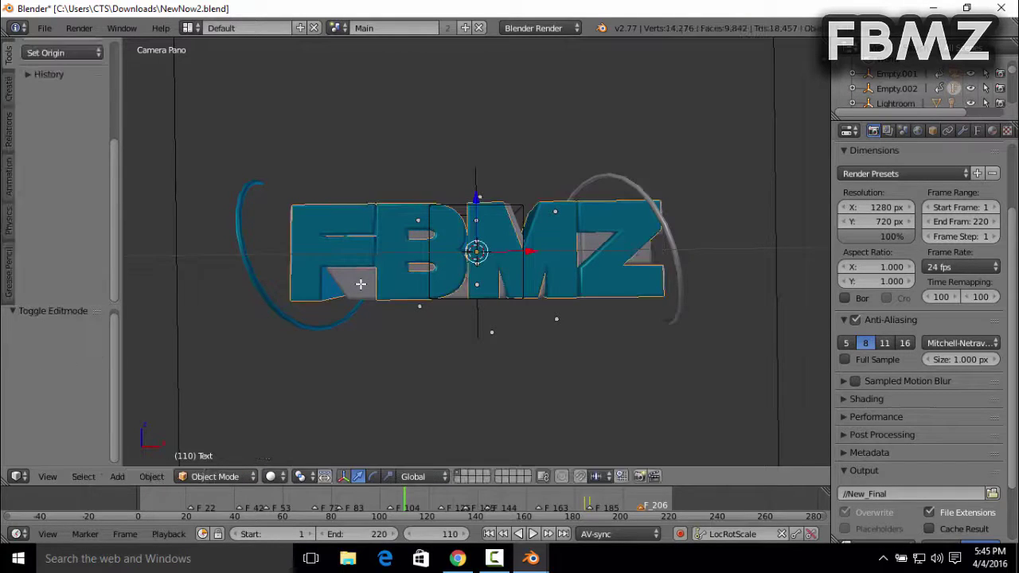
Step: Change the second text object, Text.001, to read FBMZ as well
{"action": "right_click", "coordinate": [361, 290]}
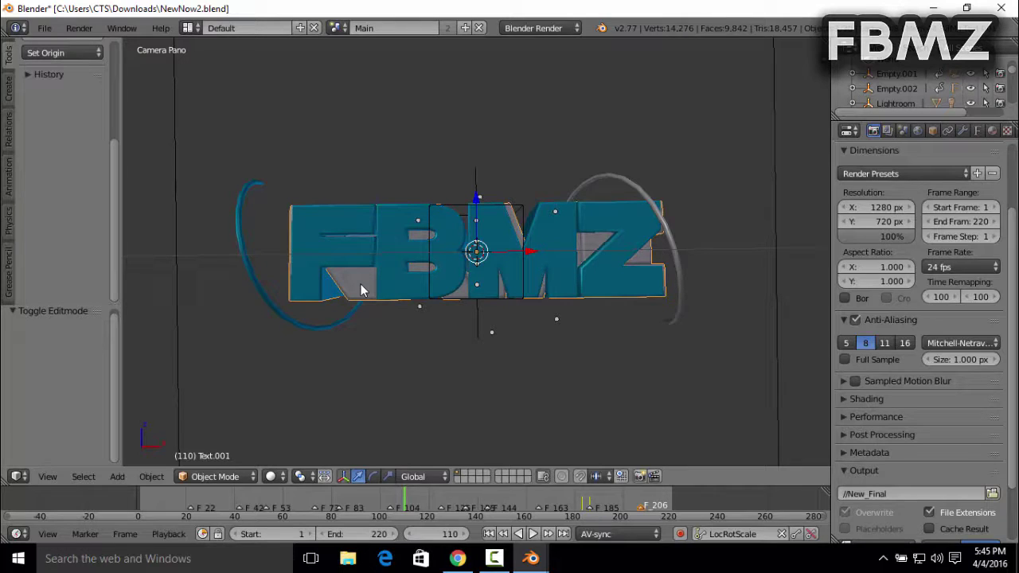
{"action": "key", "text": "Tab"}
{"action": "key", "text": "BackSpace"}
{"action": "key", "text": "BackSpace"}
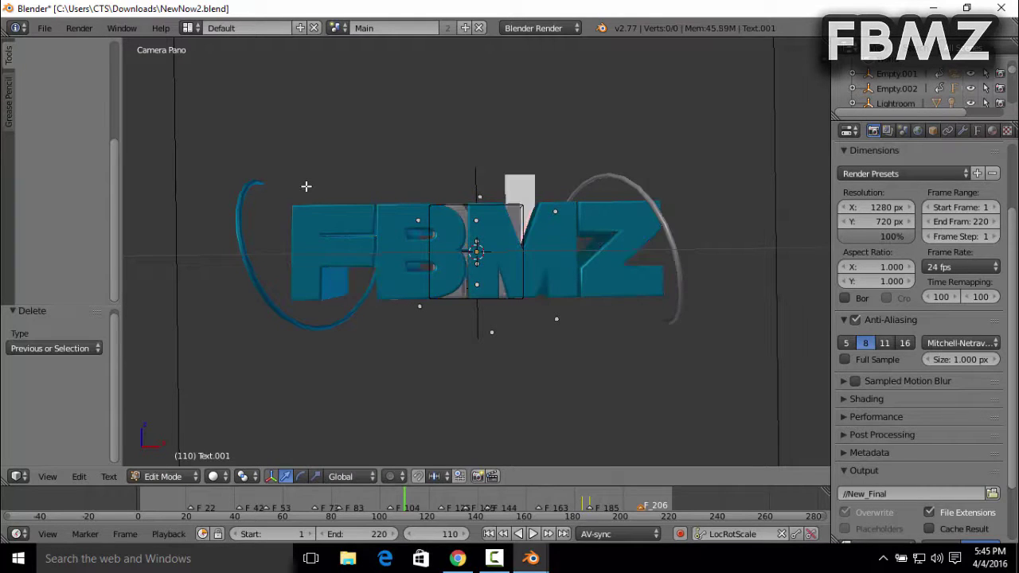
{"action": "type", "text": "B"}
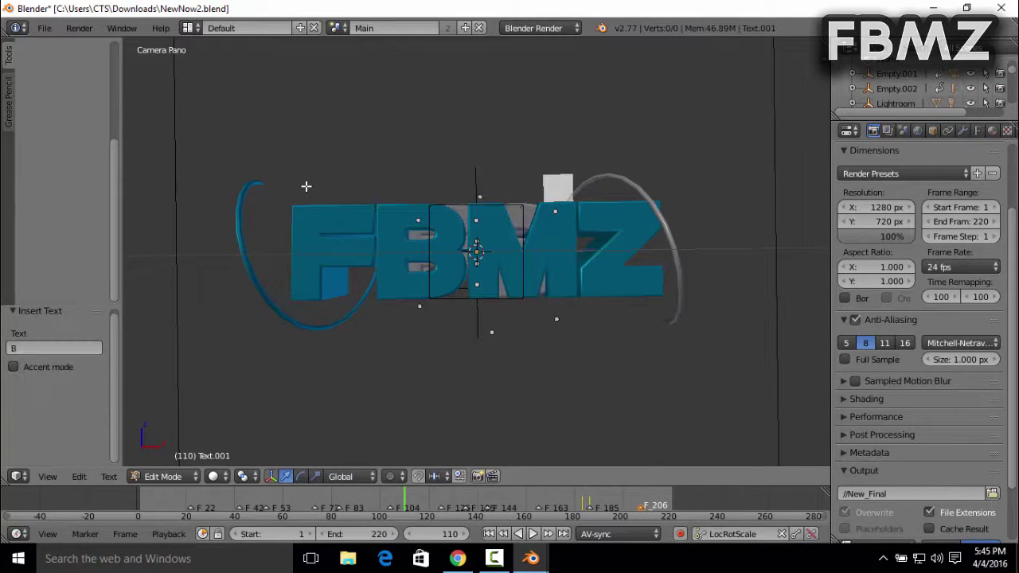
{"action": "type", "text": "MZ"}
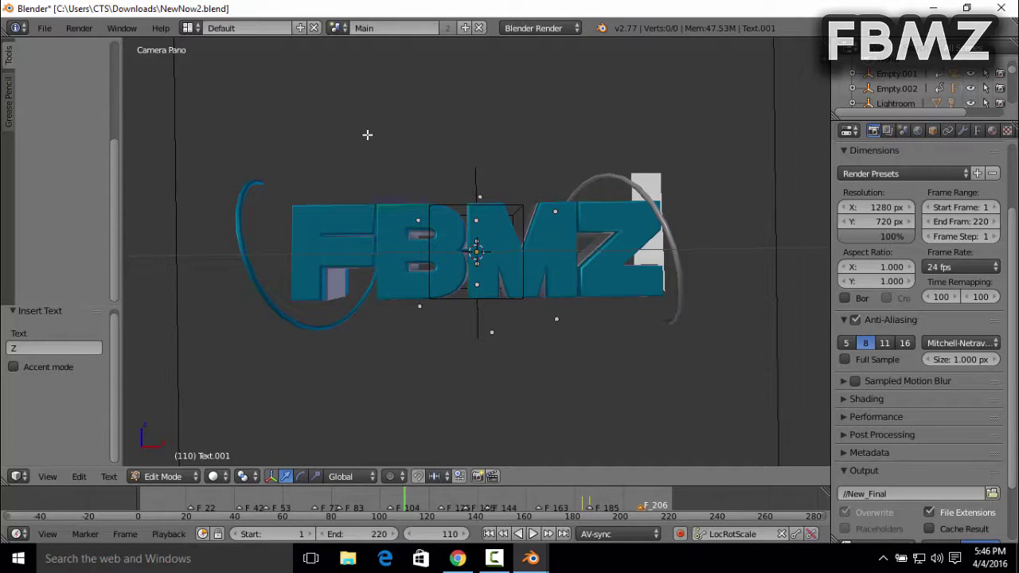
{"action": "key", "text": "Tab"}
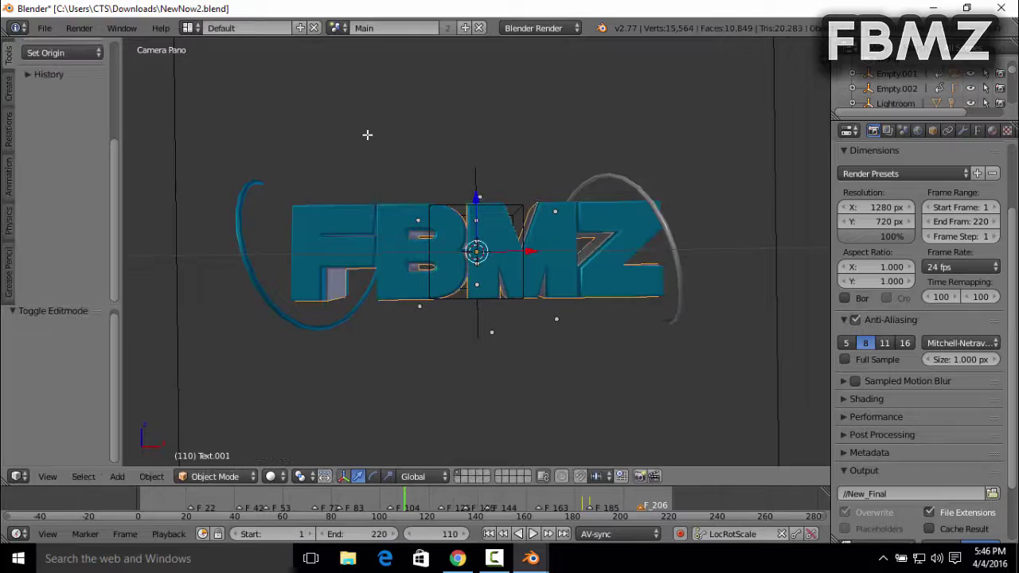
Step: Set the render output folder to the intro folder on the Desktop
{"action": "left_click", "coordinate": [315, 126]}
{"action": "scroll", "coordinate": [927, 394], "scroll_direction": "down", "scroll_amount": 3}
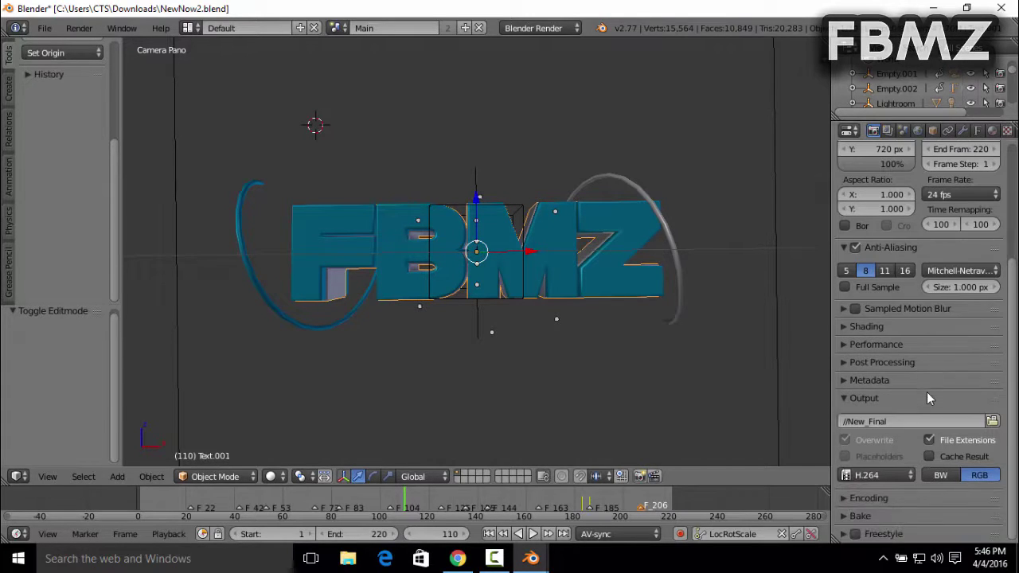
{"action": "left_click", "coordinate": [992, 421]}
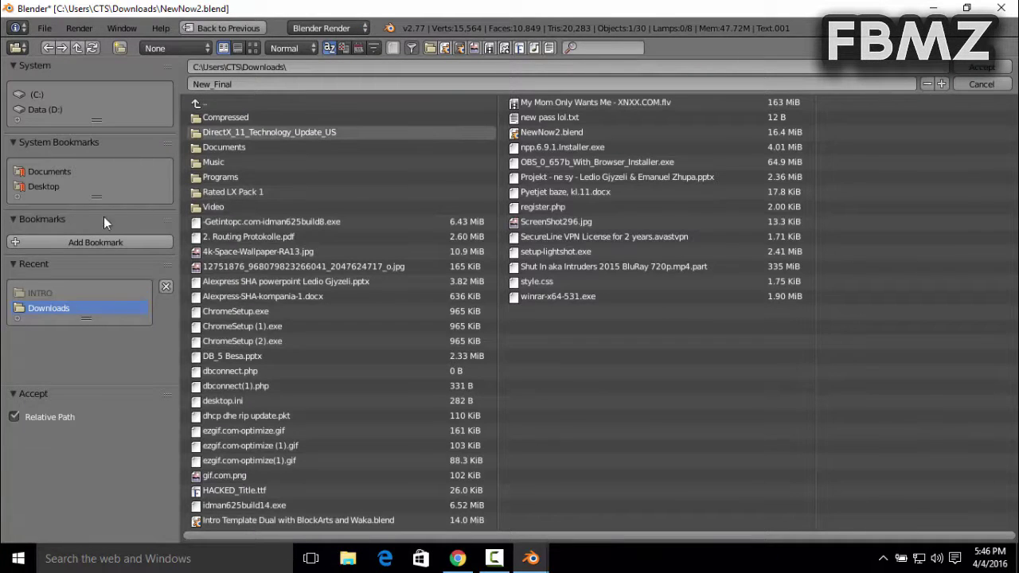
{"action": "left_click", "coordinate": [51, 187]}
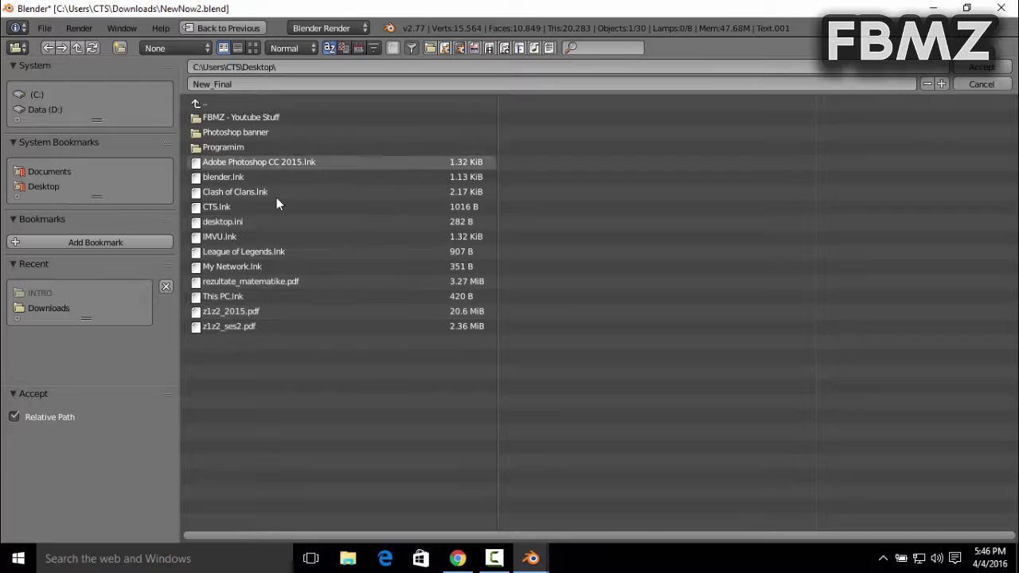
{"action": "left_click", "coordinate": [298, 67]}
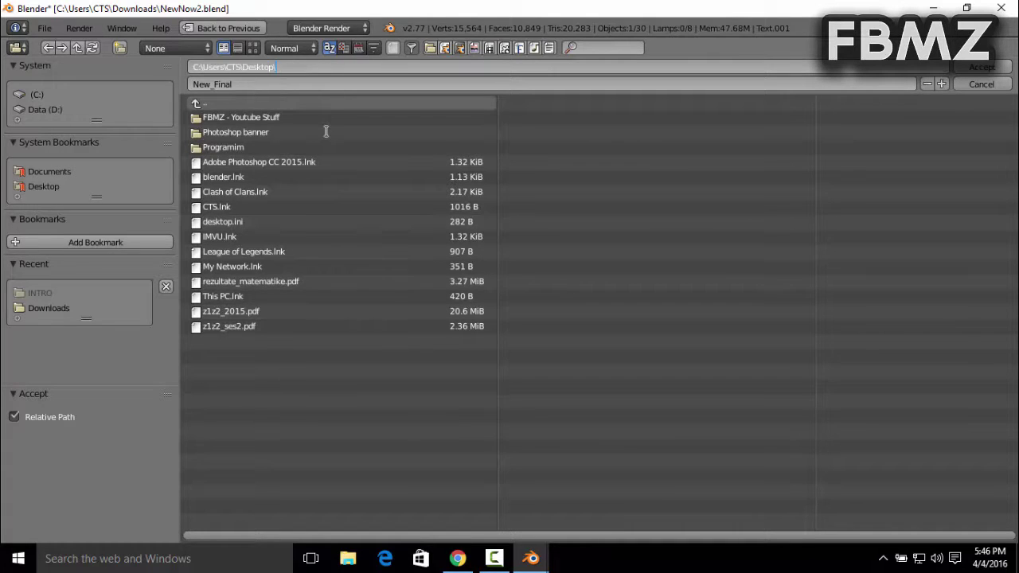
{"action": "type", "text": "intro"}
{"action": "key", "text": "Return"}
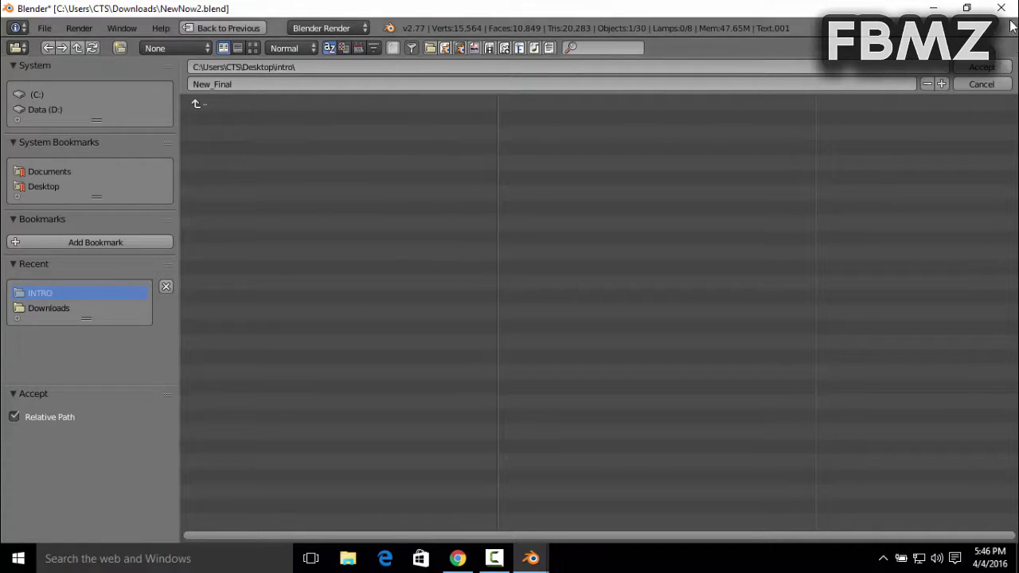
{"action": "left_click", "coordinate": [982, 67]}
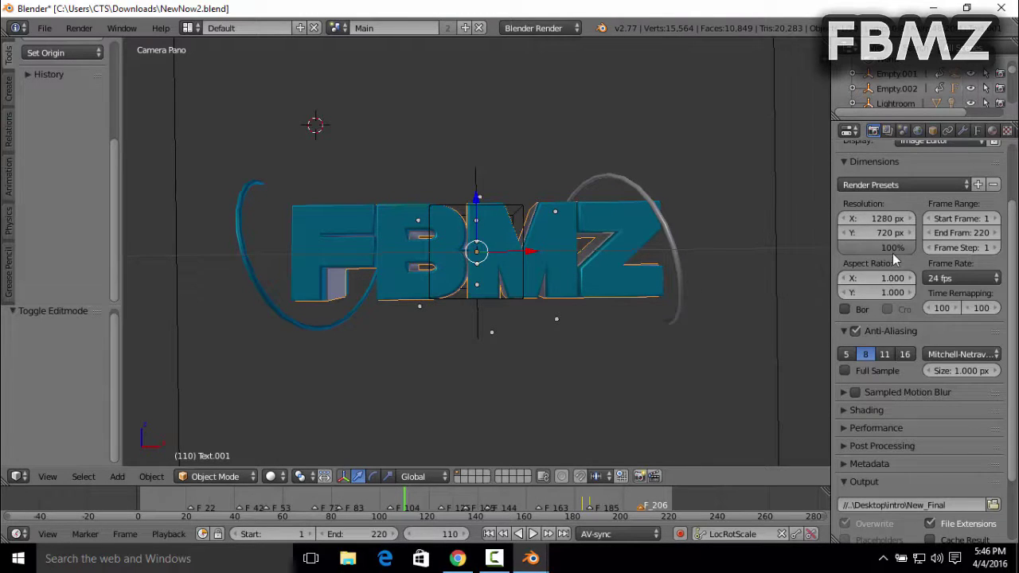
Step: Set the render resolution scale to 50%
{"action": "left_click_drag", "start_coordinate": [917, 255], "coordinate": [917, 254]}
{"action": "left_click", "coordinate": [887, 253]}
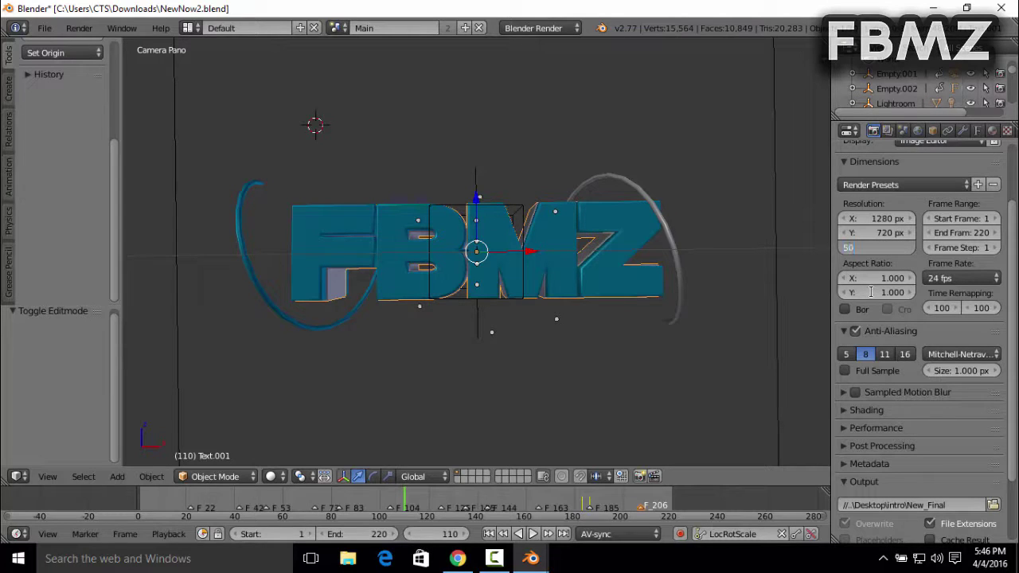
{"action": "key", "text": "Return"}
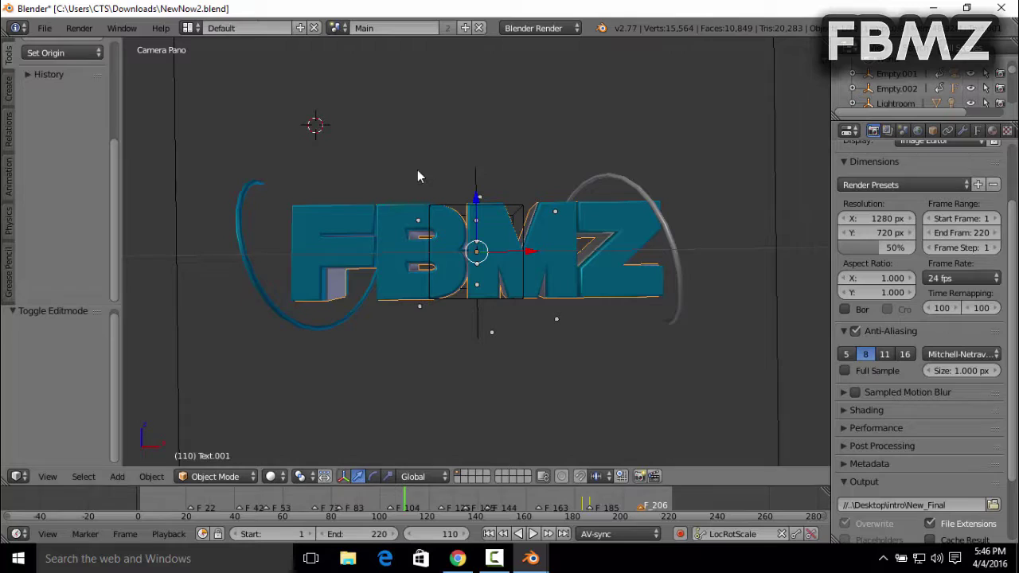
Step: Start rendering the full animation, frames 1–220, with Render Animation
{"action": "left_click", "coordinate": [80, 28]}
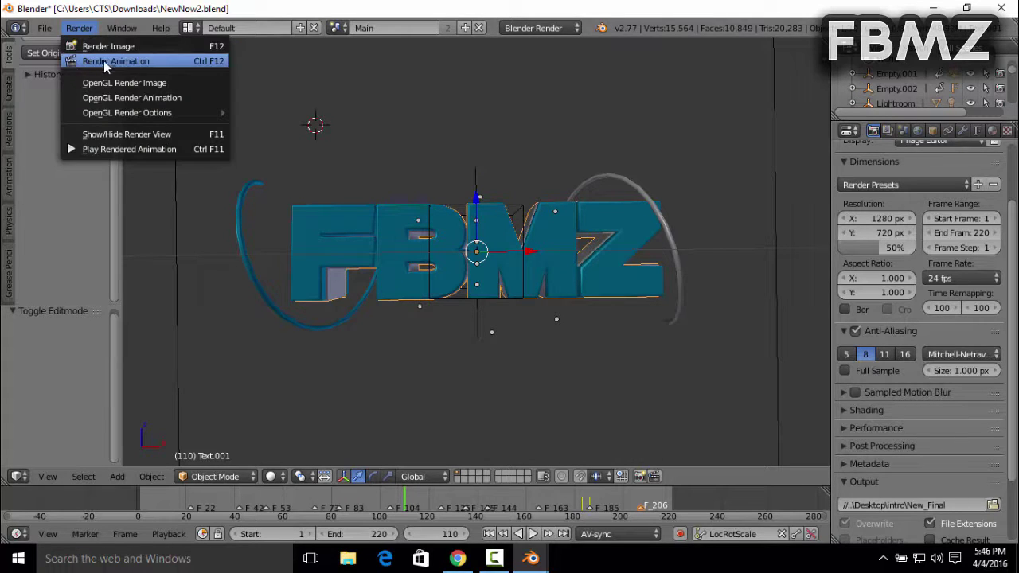
{"action": "left_click", "coordinate": [105, 60]}
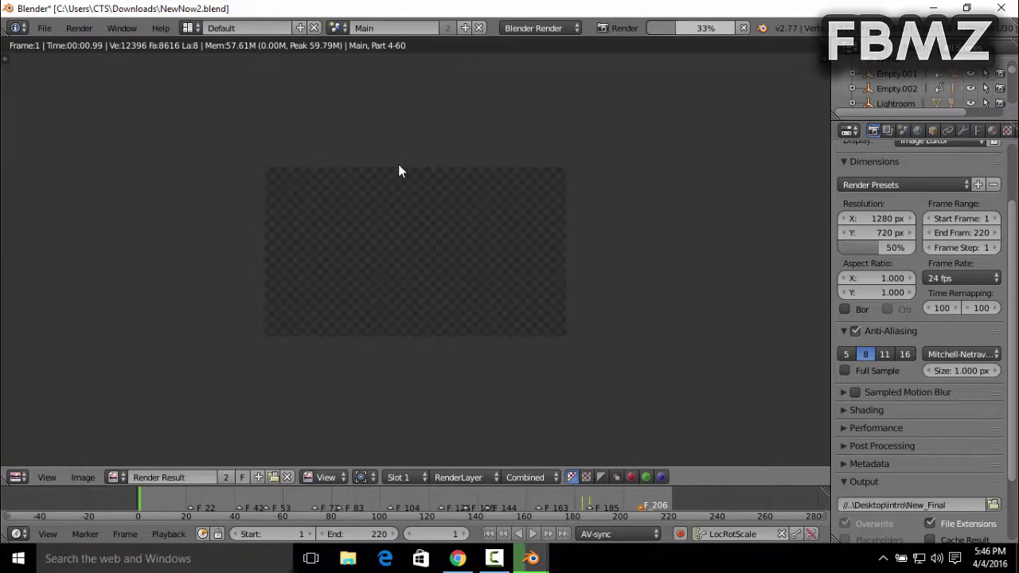